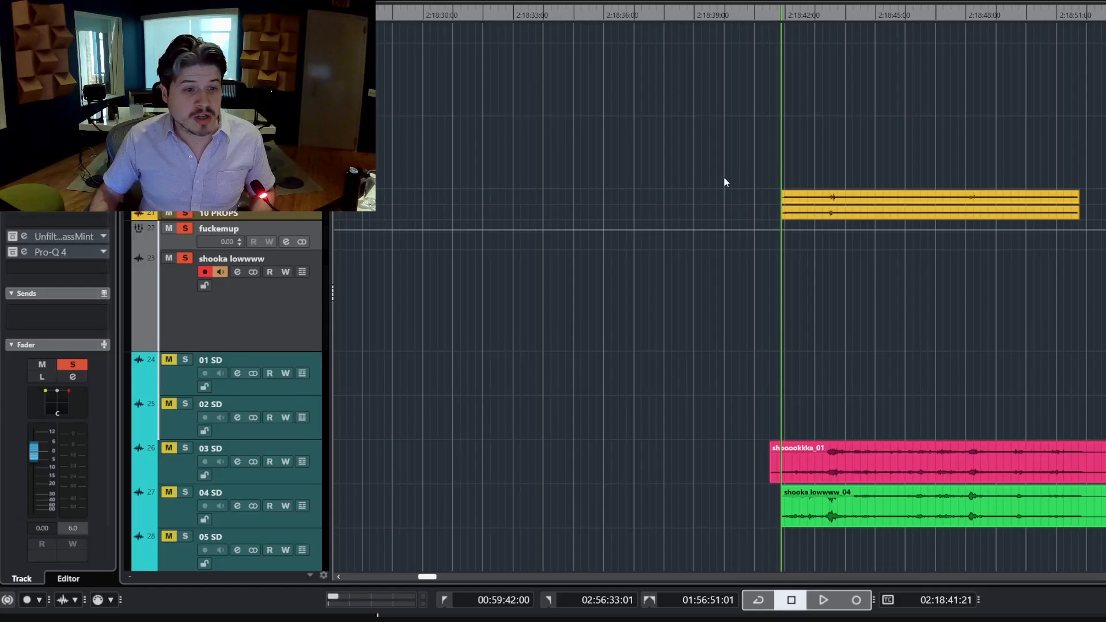
Select the yellow clips starting near 2:18:42 and play them back from their beginning.
{"action": "left_click_drag", "start_coordinate": [1086, 172], "coordinate": [742, 226]}
{"action": "key", "text": "space"}
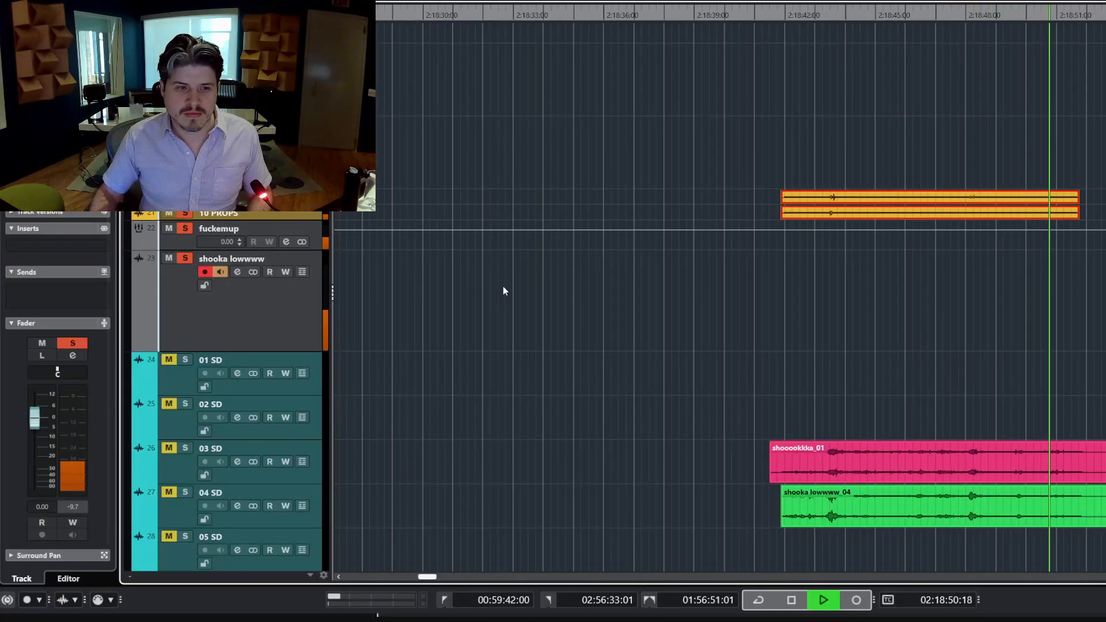
{"action": "key", "text": "space"}
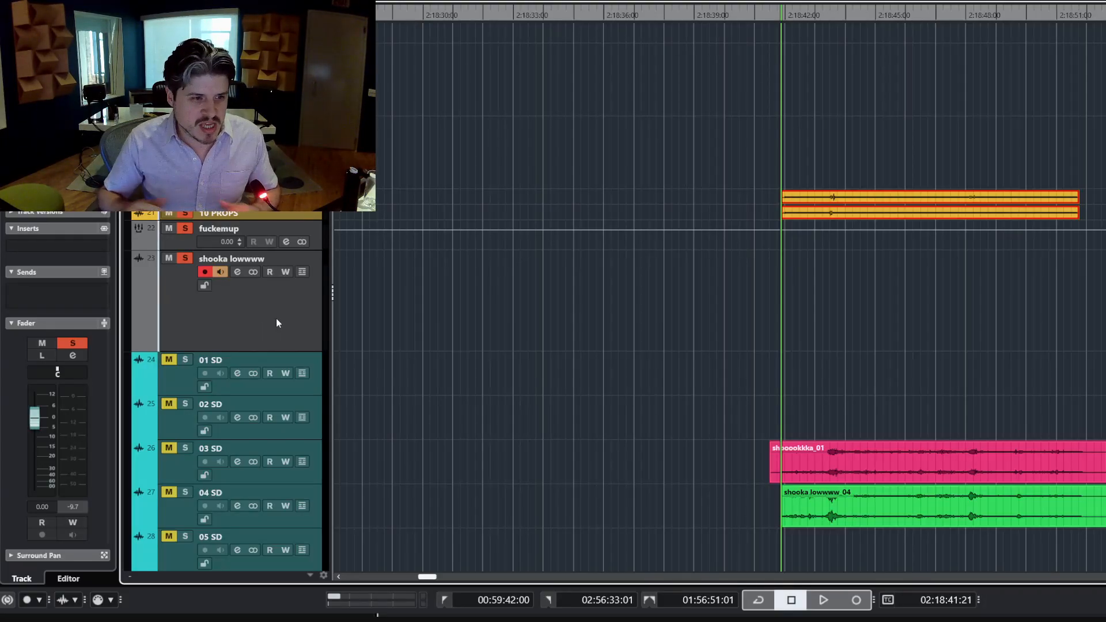
Open the Octaver insert of the fuckemup group track and play the selected clips through it.
{"action": "left_click", "coordinate": [244, 231]}
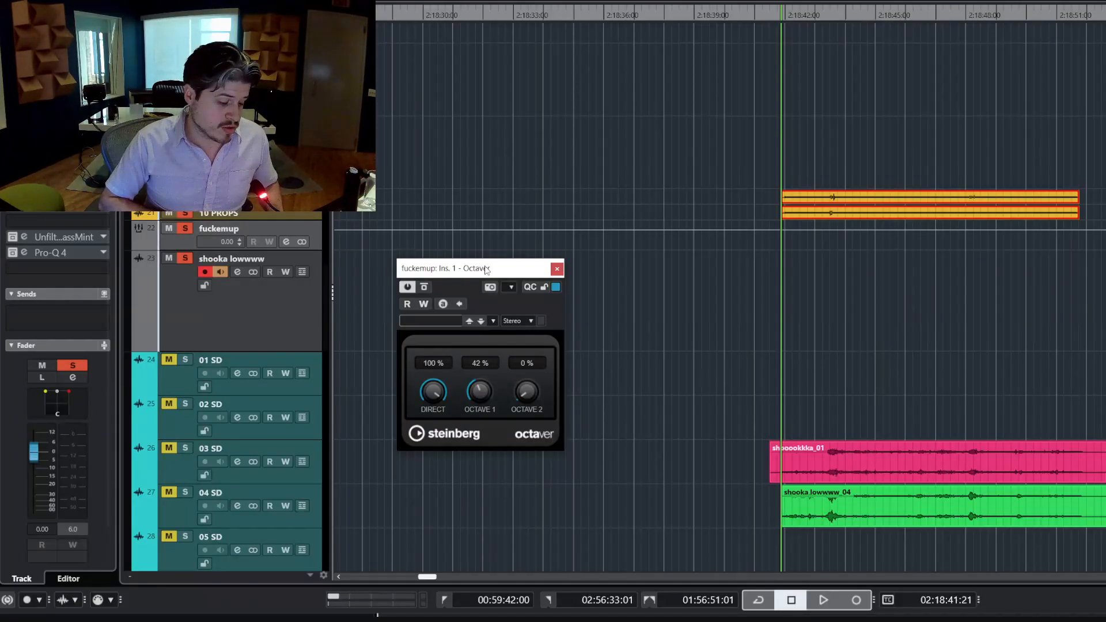
{"action": "key", "text": "space"}
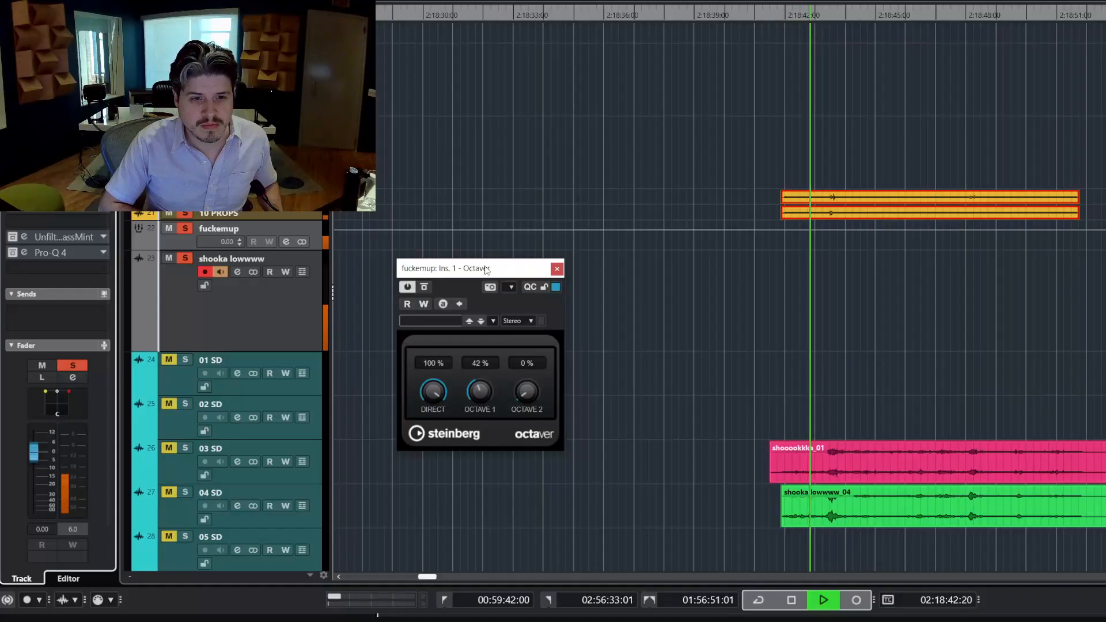
{"action": "key", "text": "space"}
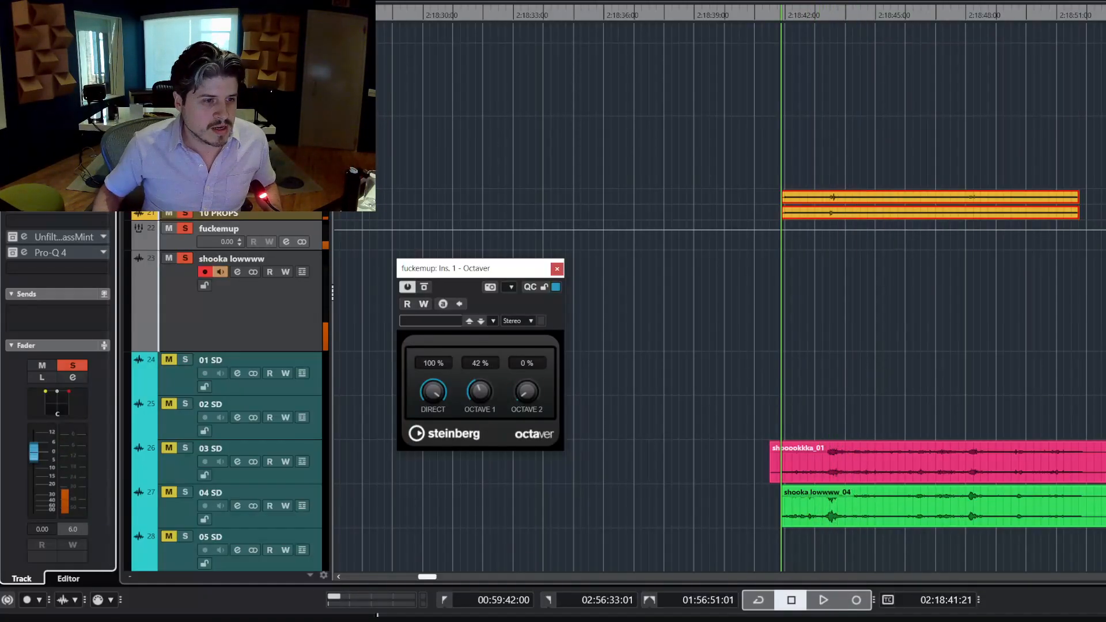
Open the Unfiltered Audio Byome insert on the fuckemup group and close the Octaver editor.
{"action": "left_click", "coordinate": [24, 237]}
{"action": "left_click", "coordinate": [523, 440]}
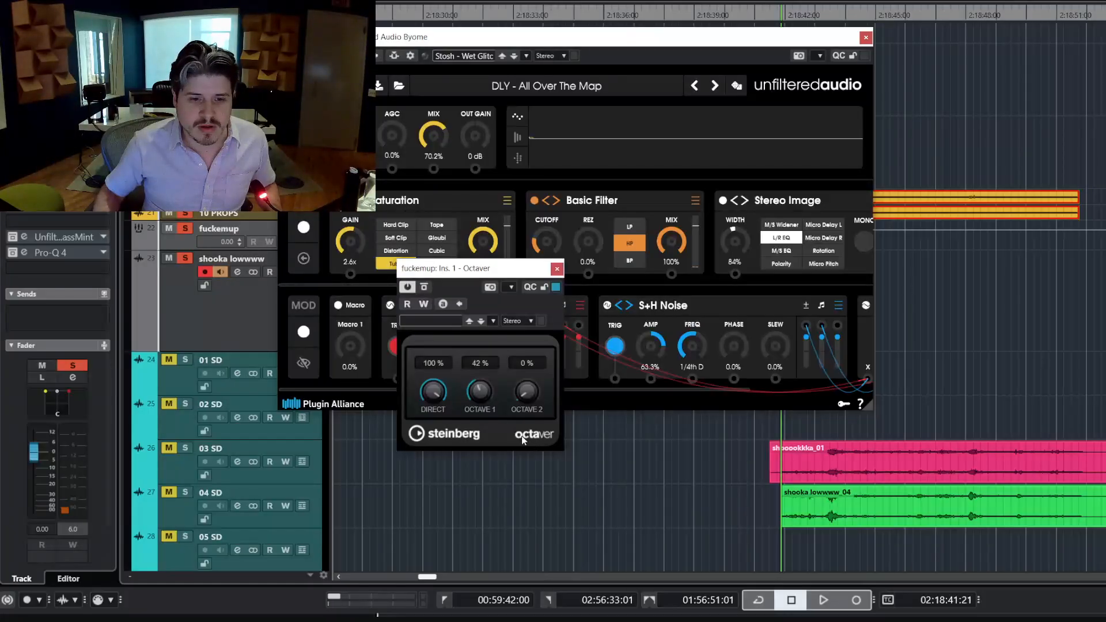
{"action": "left_click", "coordinate": [557, 269]}
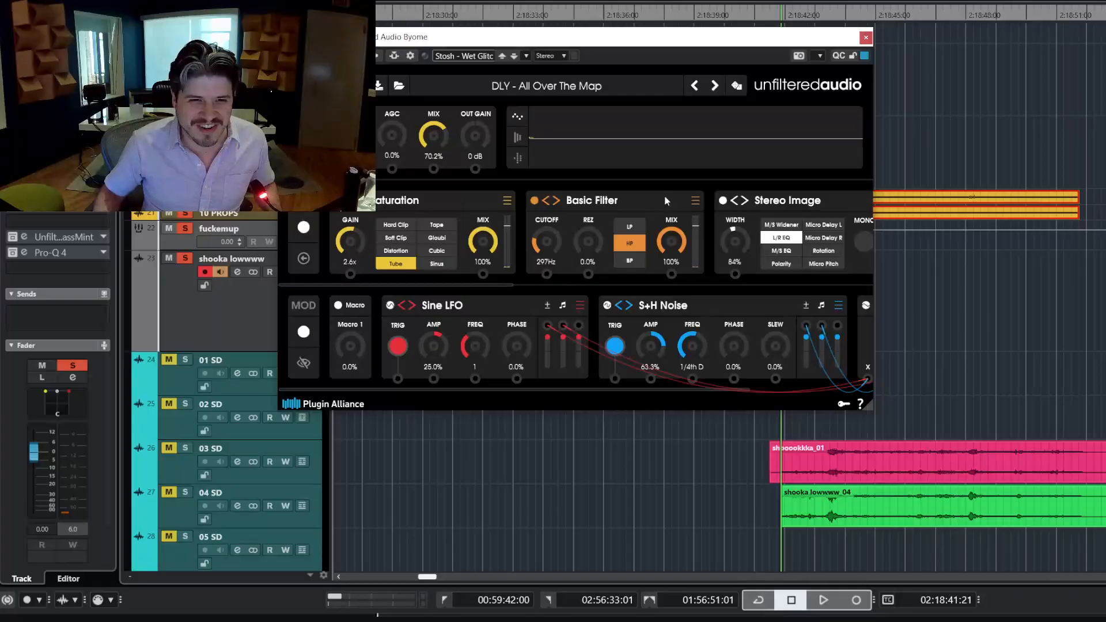
Look through Byome's Stosh presets, keep Stosh - Wet Glitchbitch loaded, and audition the clips through it.
{"action": "left_click", "coordinate": [477, 58]}
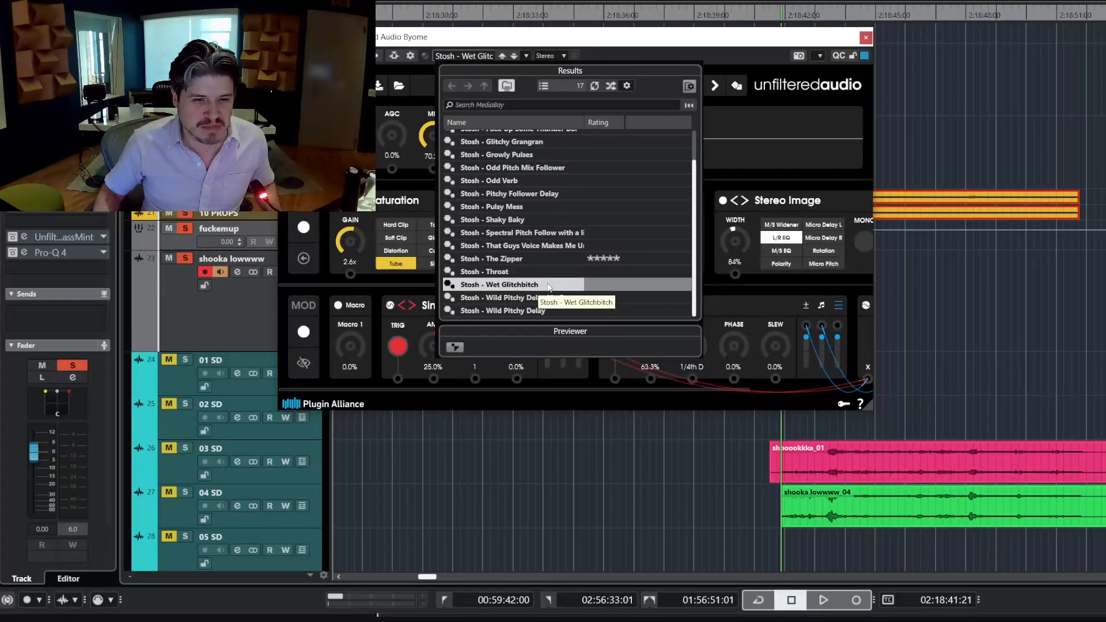
{"action": "left_click", "coordinate": [738, 47]}
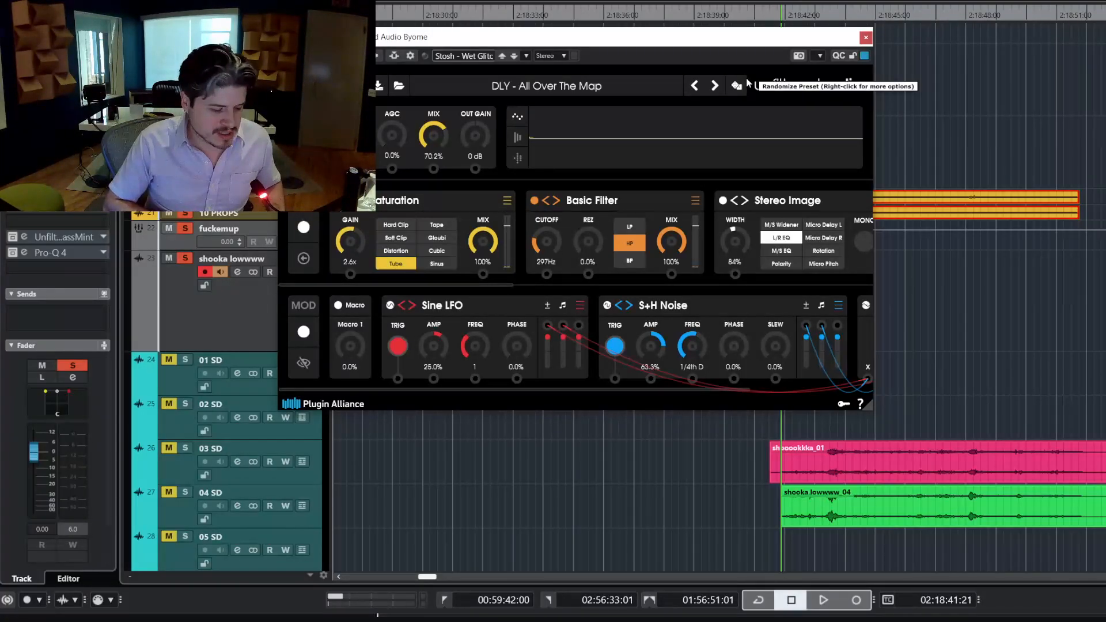
{"action": "key", "text": "space"}
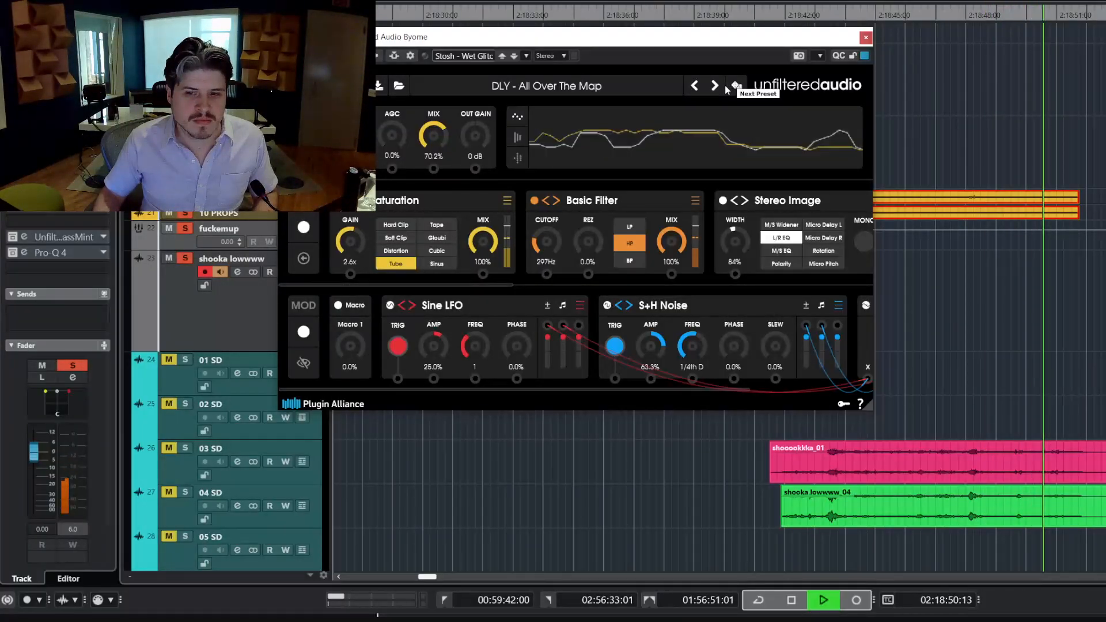
{"action": "key", "text": "space"}
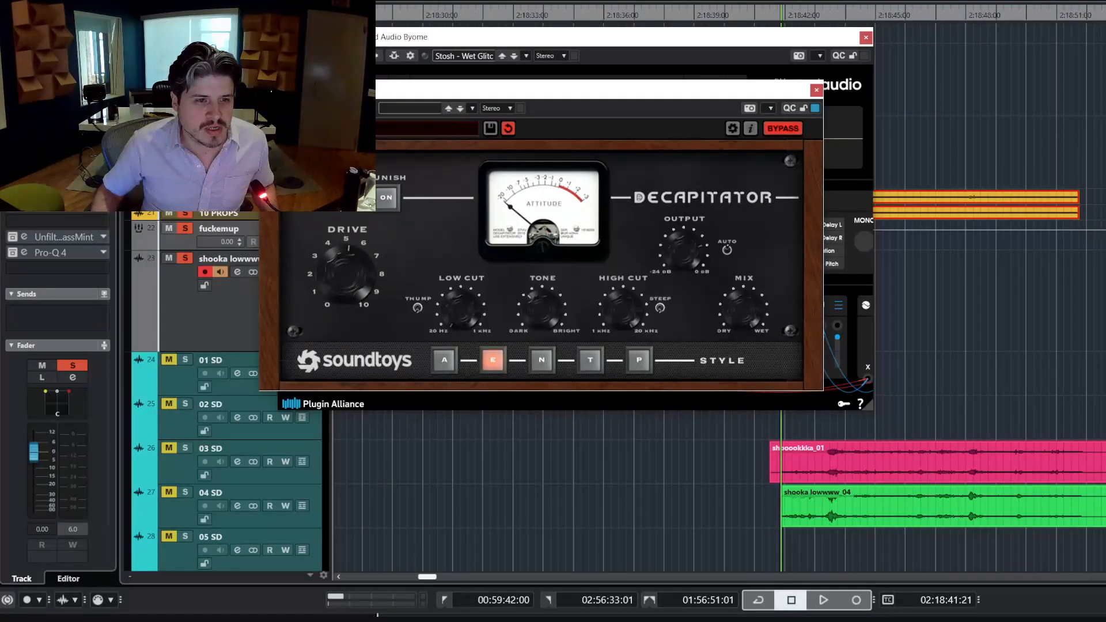
Play the clips through the Soundtoys Decapitator insert with its bypass turned off.
{"action": "key", "text": "space"}
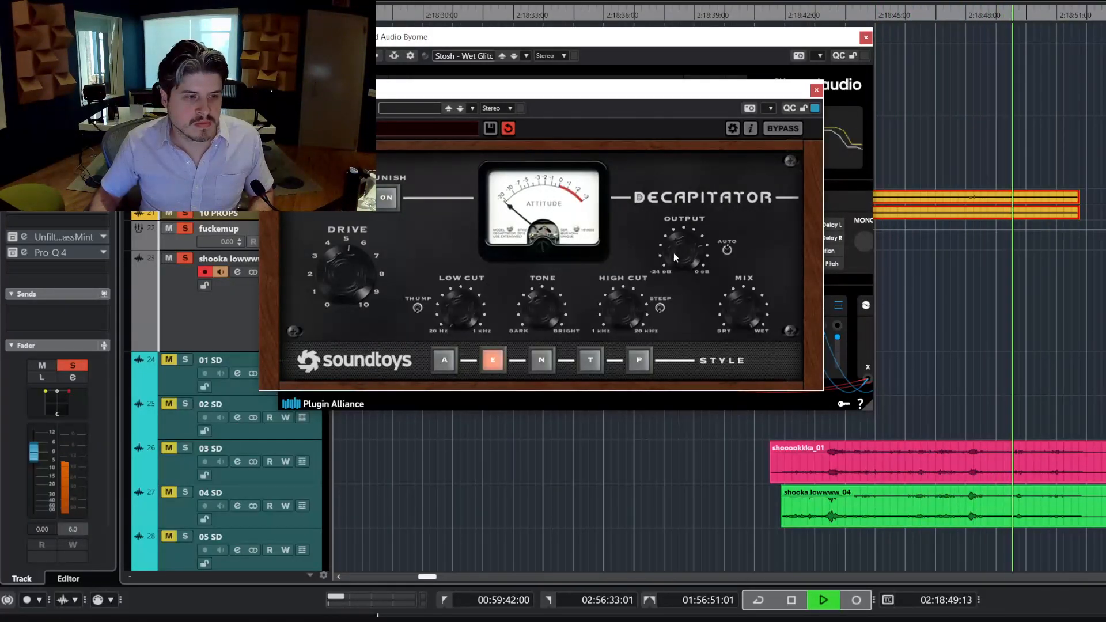
{"action": "key", "text": "space"}
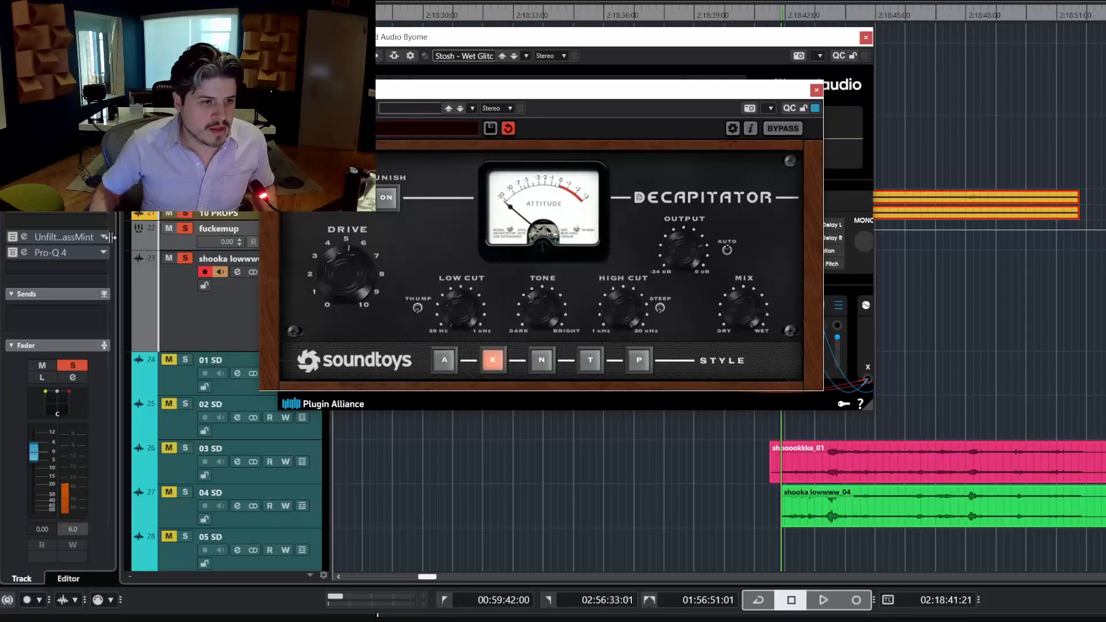
Open the FabFilter Pro-C 2 insert and play the clips while watching its compression.
{"action": "left_click", "coordinate": [25, 191]}
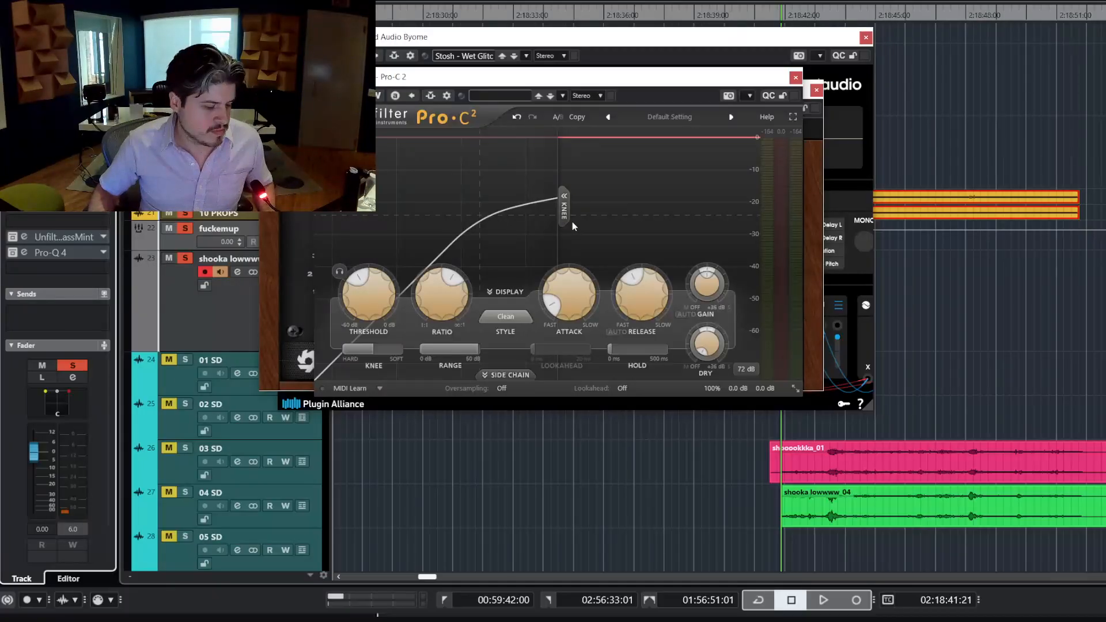
{"action": "key", "text": "space"}
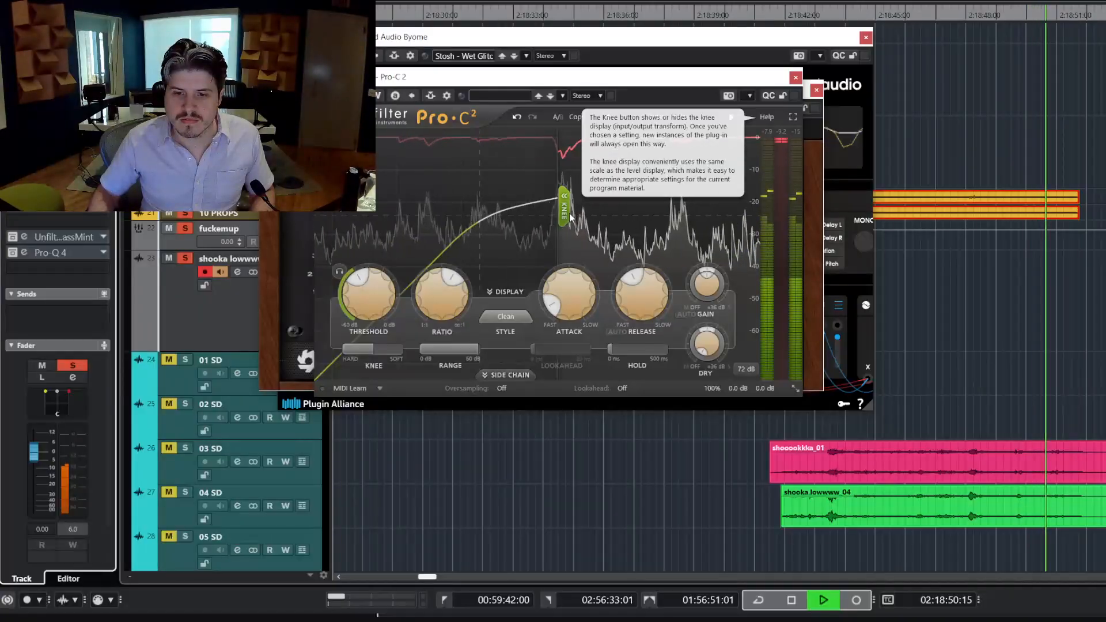
{"action": "key", "text": "space"}
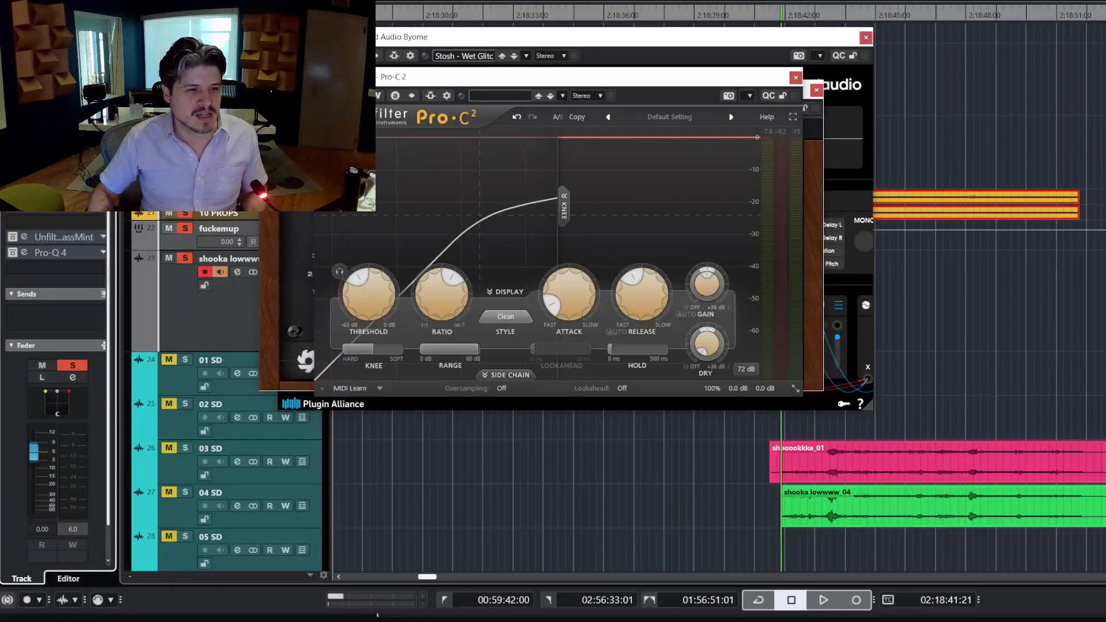
Close the Pro-C 2, Decapitator and Byome editors and play the clips through the insert chain again.
{"action": "left_click", "coordinate": [796, 77]}
{"action": "left_click", "coordinate": [817, 90]}
{"action": "left_click", "coordinate": [866, 37]}
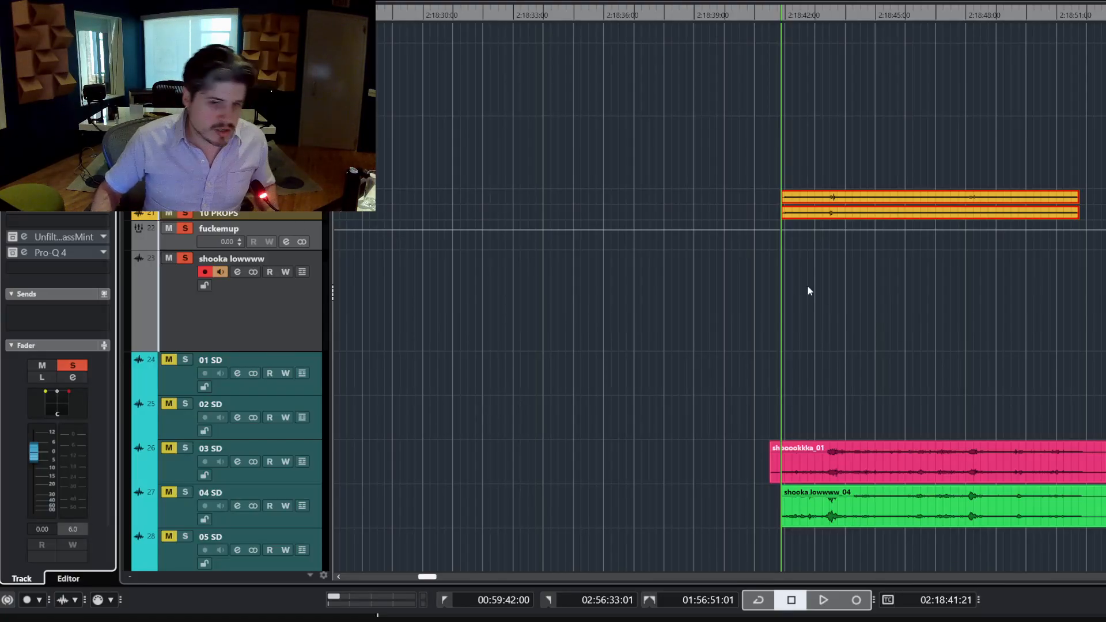
{"action": "key", "text": "space"}
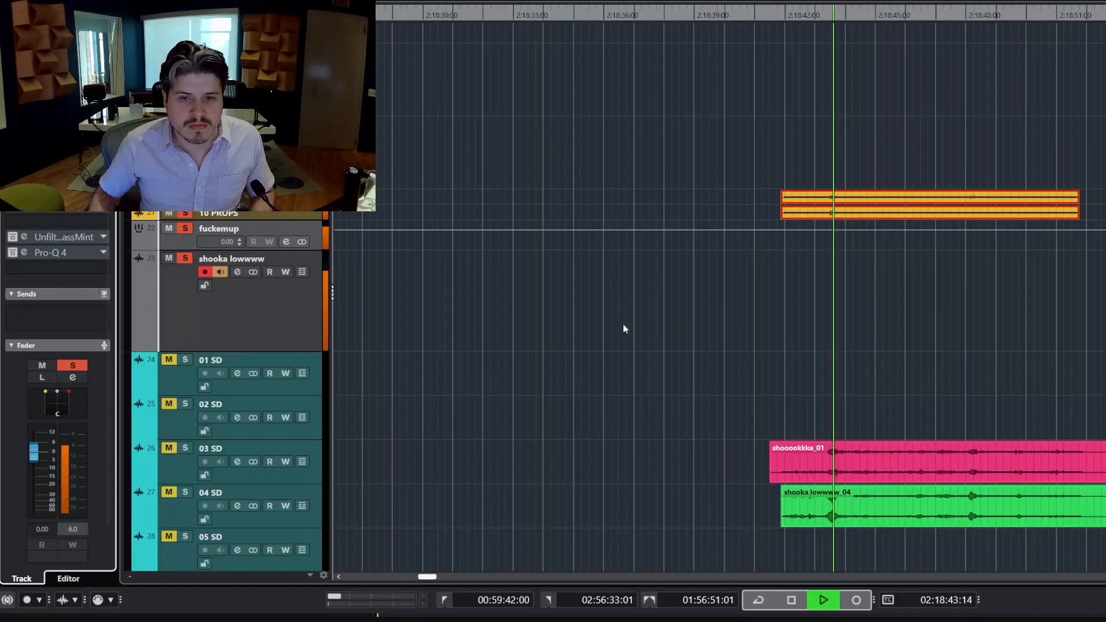
{"action": "key", "text": "space"}
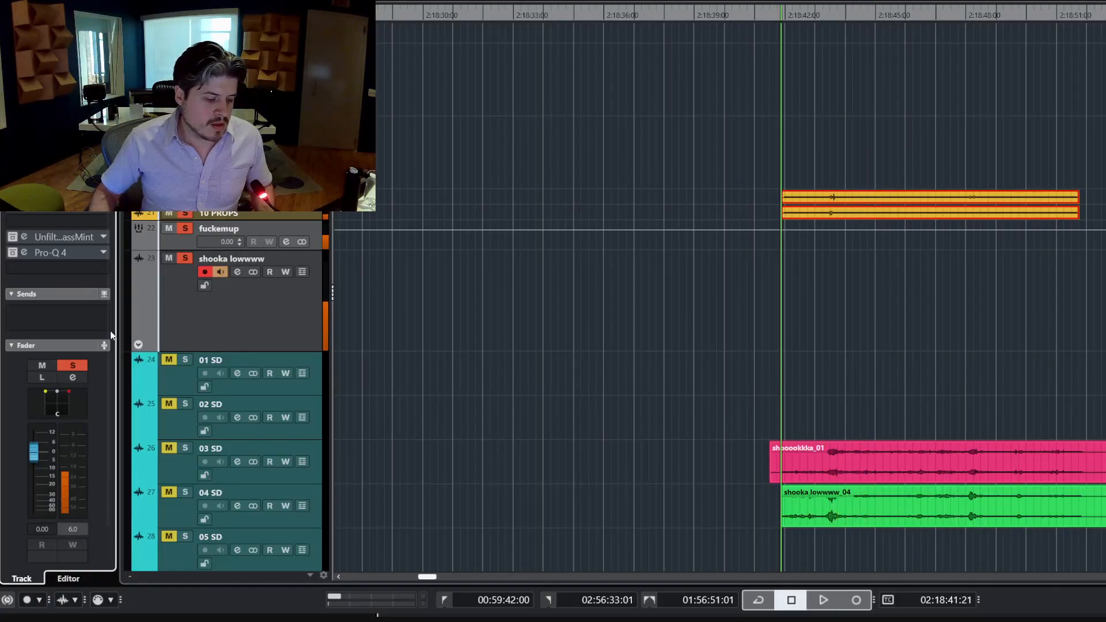
Open the GRM Warp insert on the fuckemup group, take it out of bypass, and audition the clips.
{"action": "left_click", "coordinate": [27, 215]}
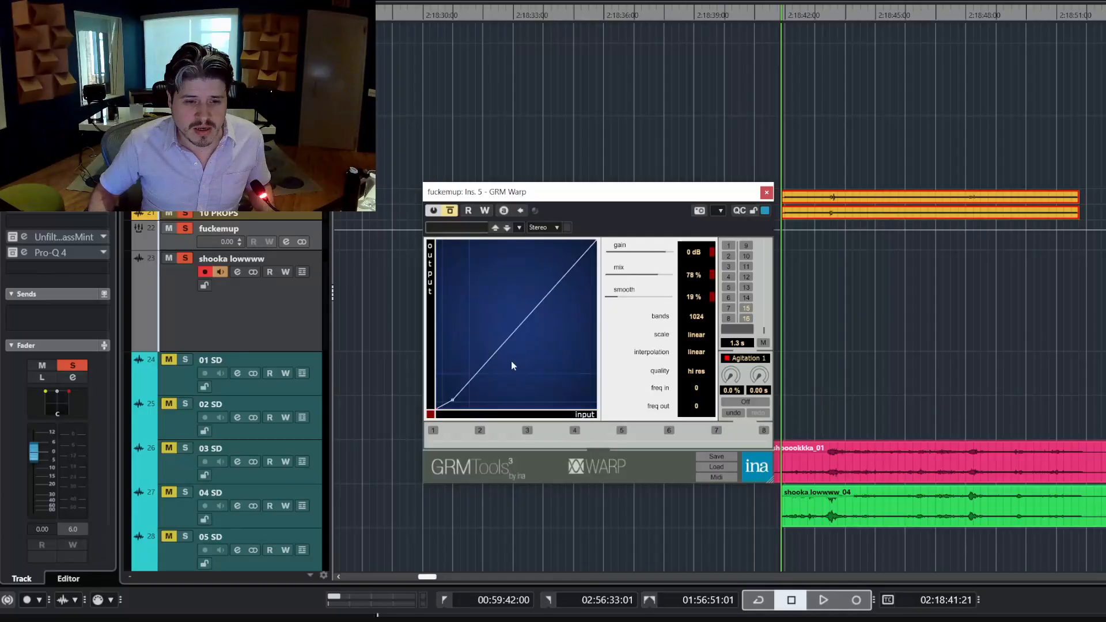
{"action": "mouse_move", "coordinate": [452, 407]}
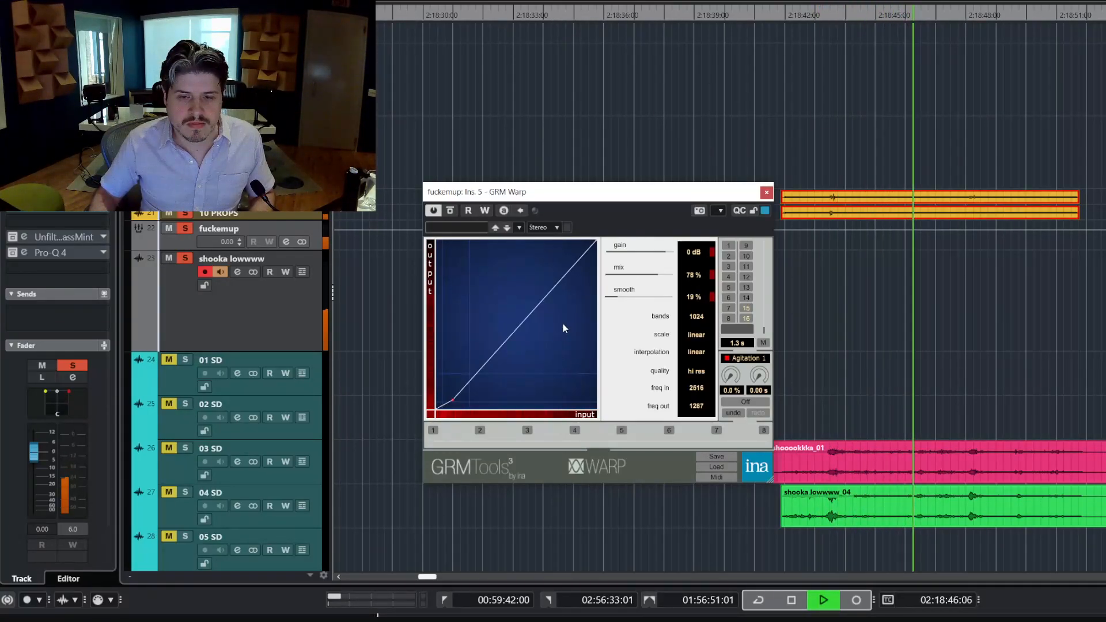
{"action": "key", "text": "space"}
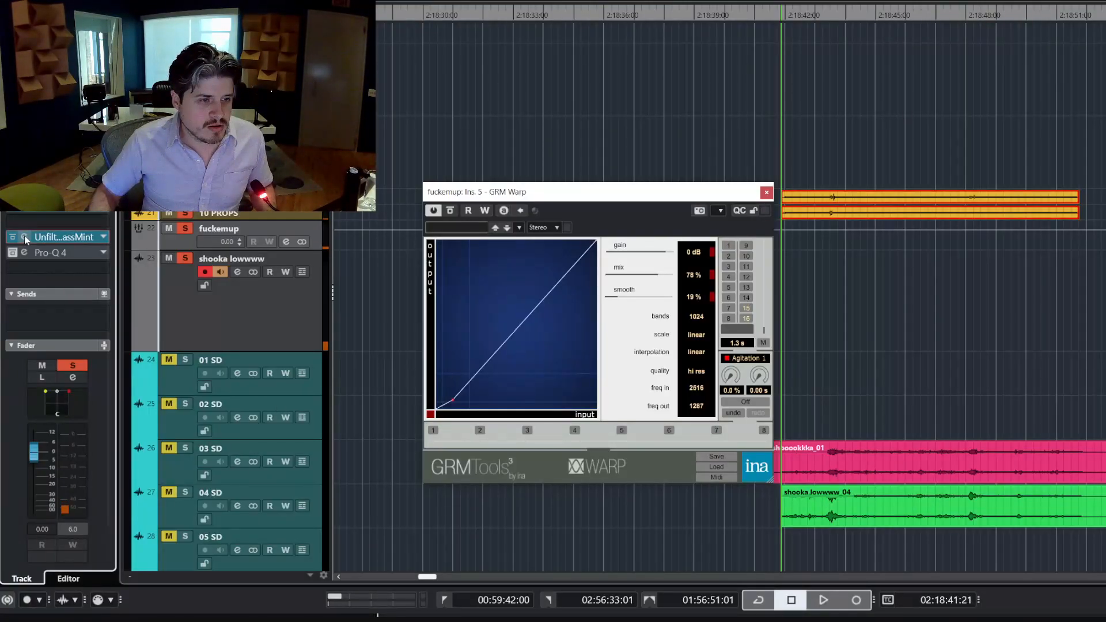
Activate and open the Bass-Mint insert with its Super Fat Bass preset, and play the clips through it.
{"action": "left_click", "coordinate": [70, 238]}
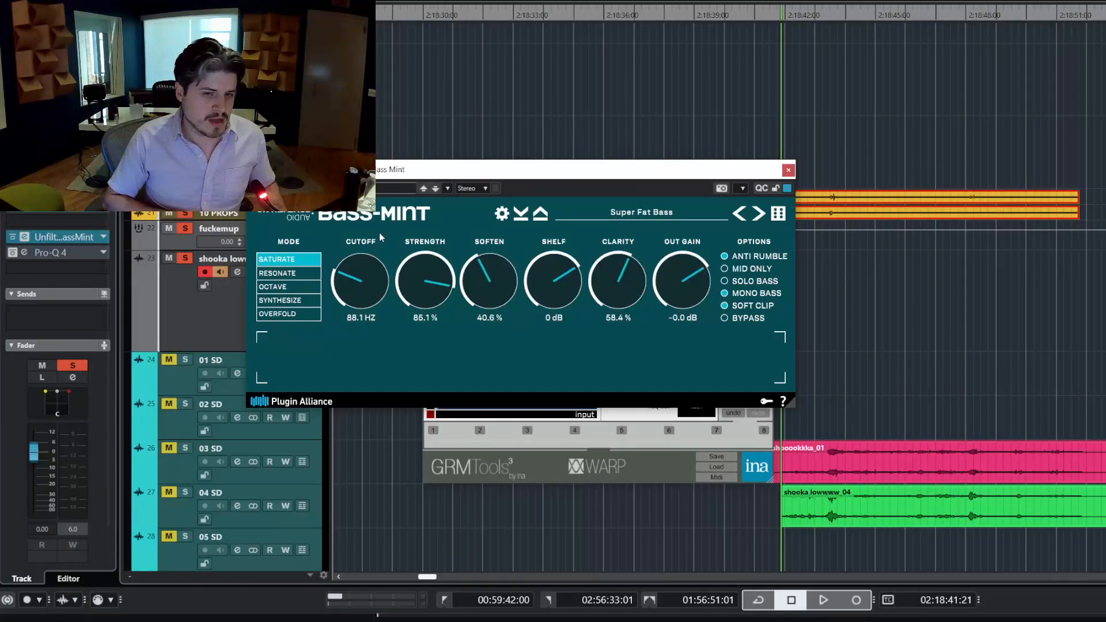
{"action": "key", "text": "space"}
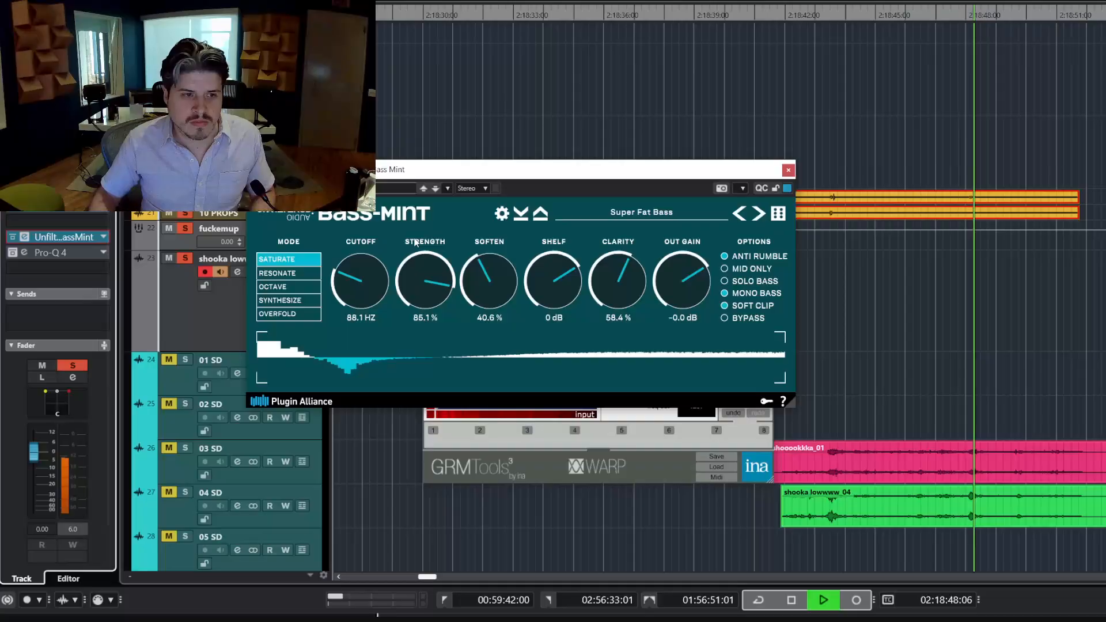
{"action": "key", "text": "space"}
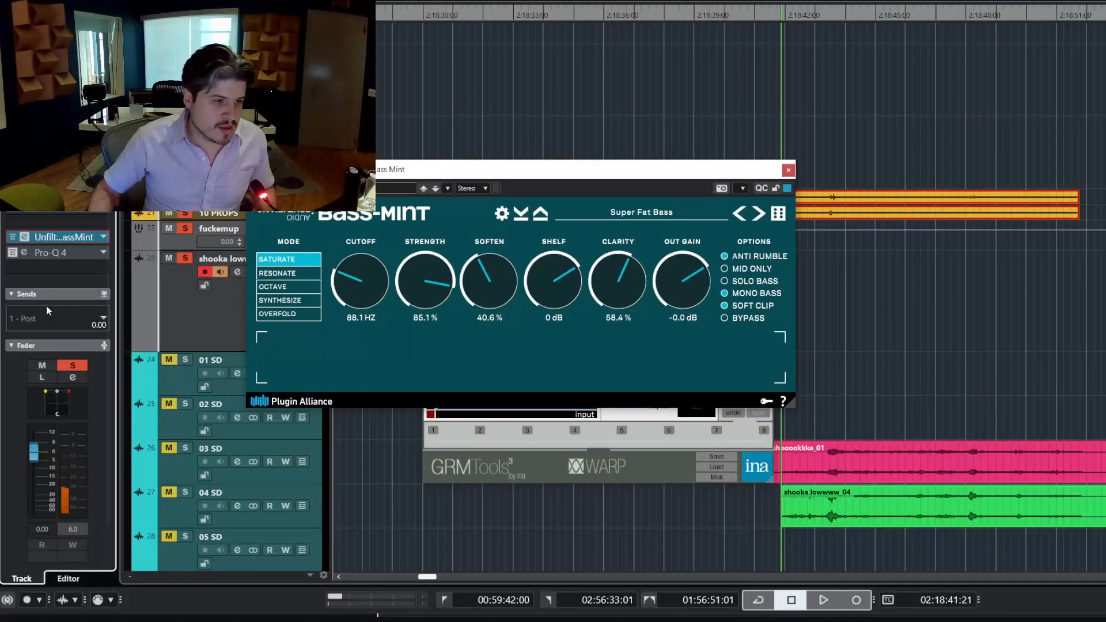
Open the Pro-Q 4 insert and compare playback with the equalizer bypassed and active, leaving it active.
{"action": "left_click", "coordinate": [30, 257]}
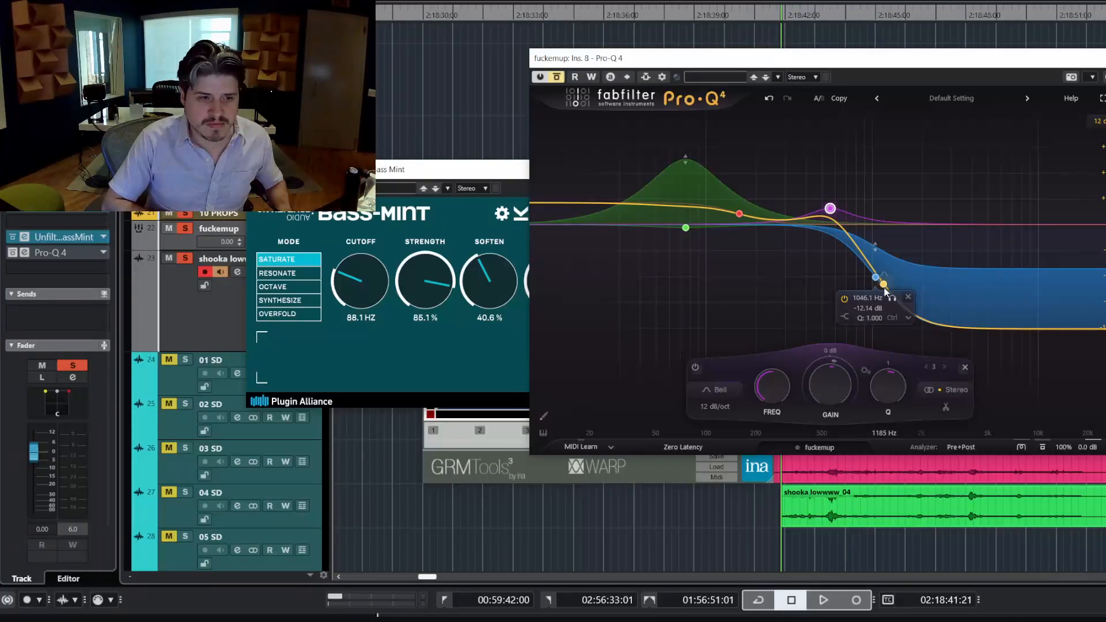
{"action": "key", "text": "space"}
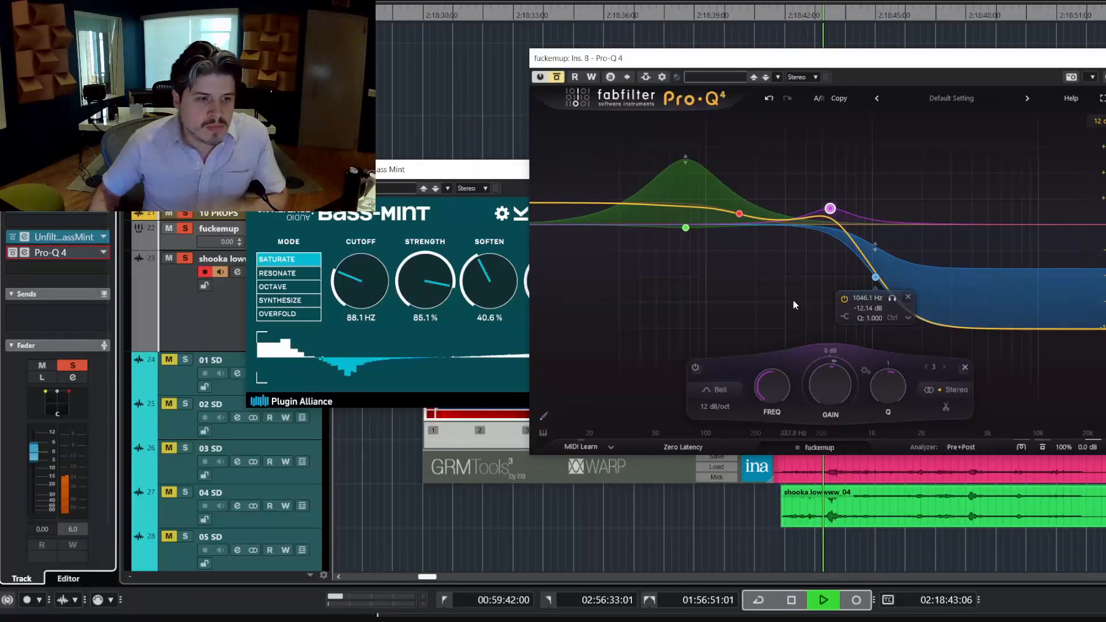
{"action": "key", "text": "space"}
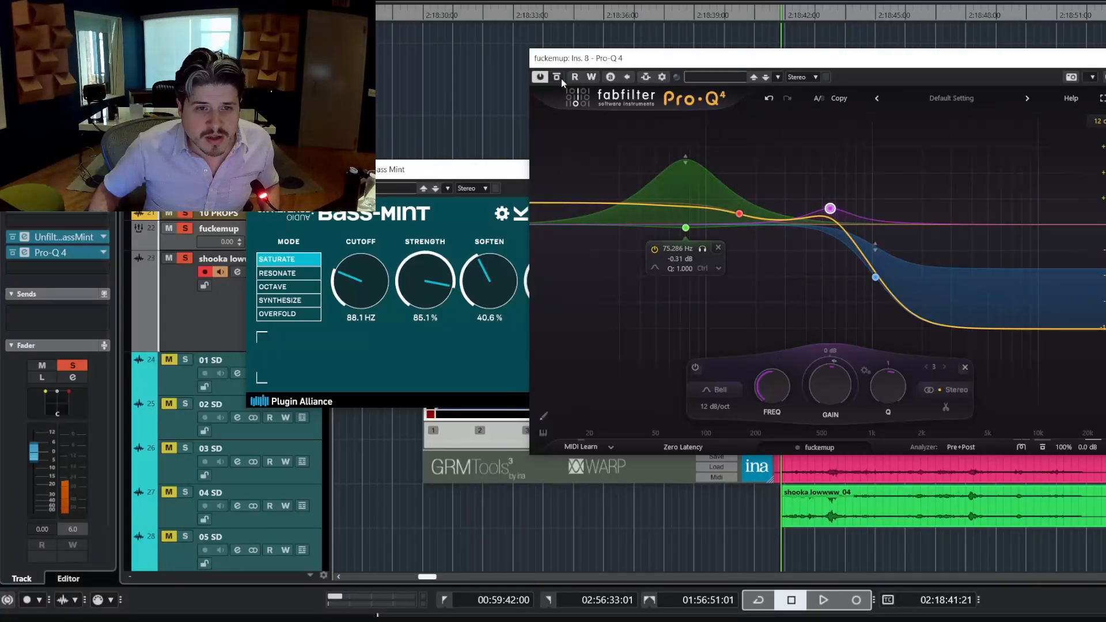
{"action": "key", "text": "space"}
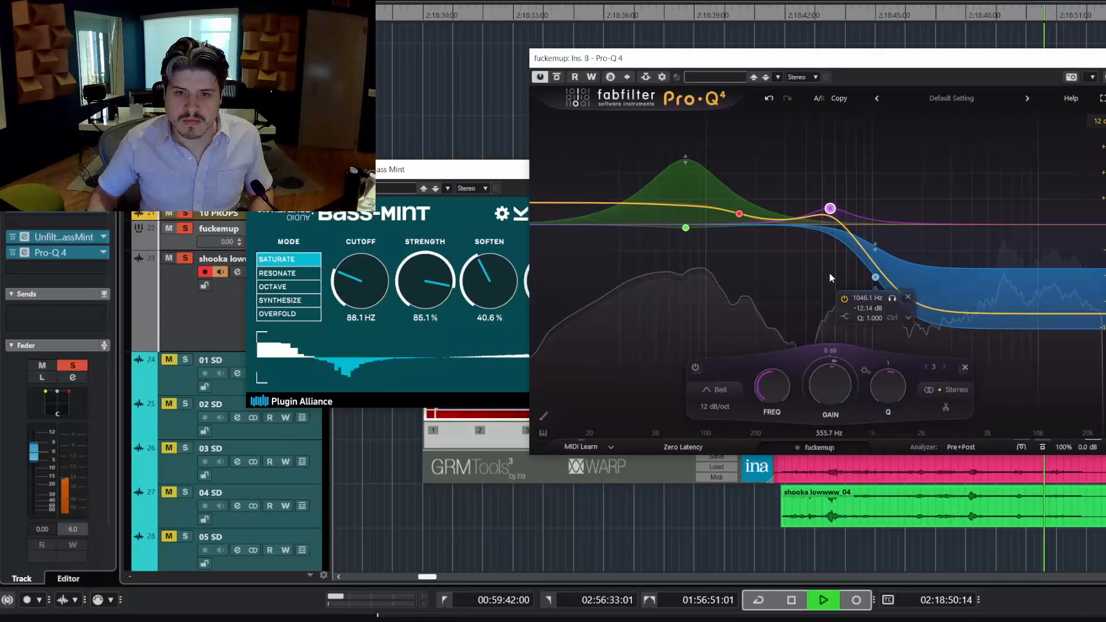
{"action": "key", "text": "space"}
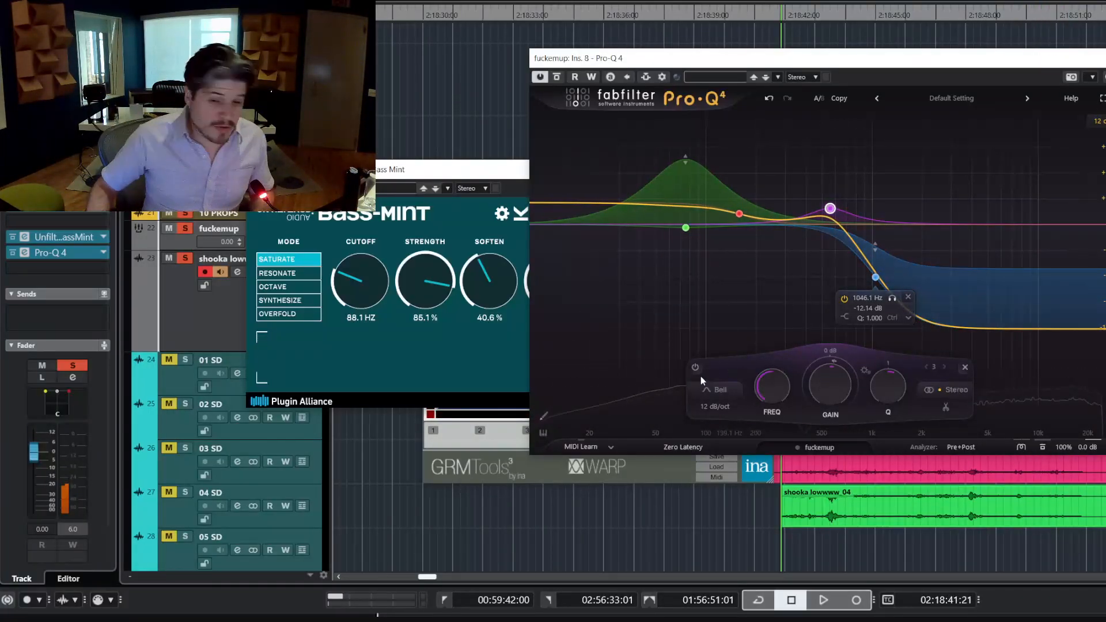
Close the Pro-Q 4, Bass-Mint and GRM Warp editors.
{"action": "left_click", "coordinate": [1105, 58]}
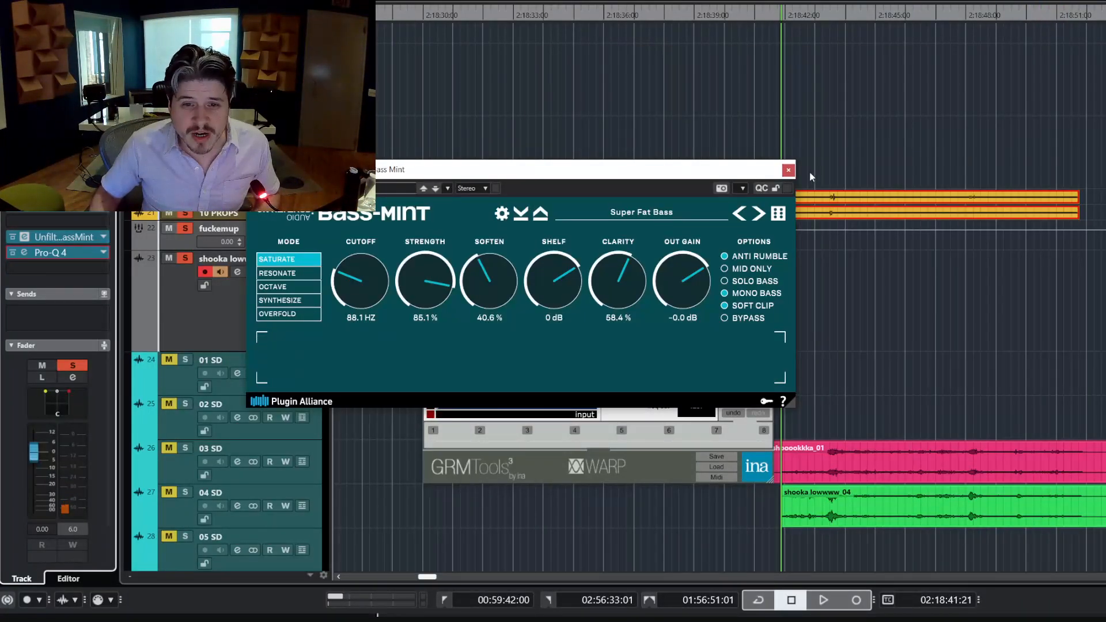
{"action": "left_click", "coordinate": [788, 170]}
{"action": "left_click", "coordinate": [767, 192]}
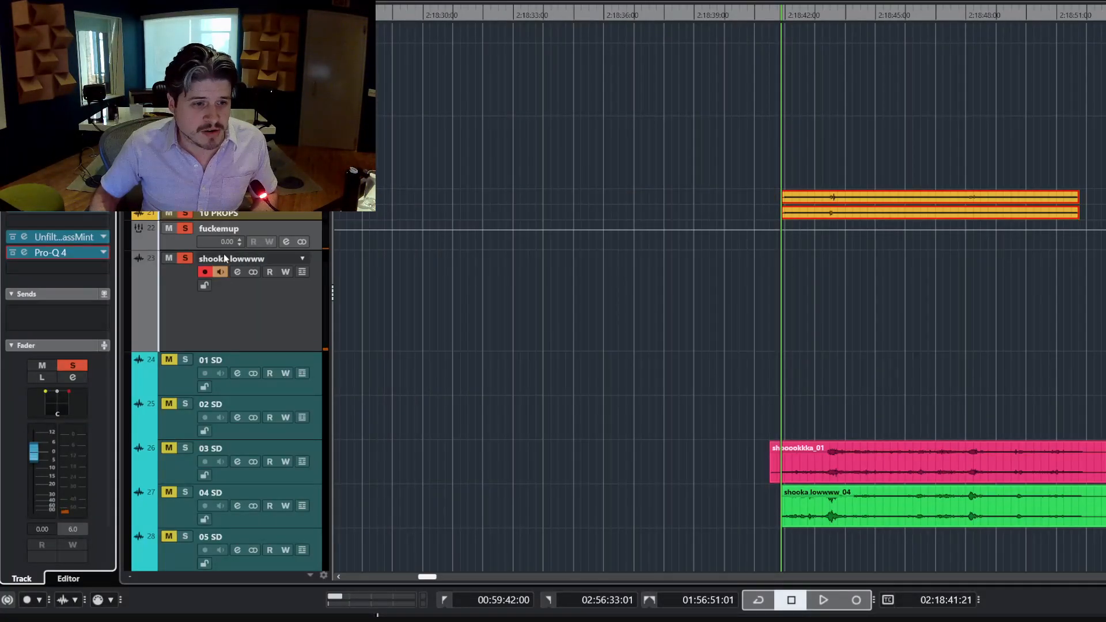
Clear the solo on the fuckemup and shooka lowwww tracks, solo tracks 03 SD and 04 SD instead, and play their clips.
{"action": "left_click", "coordinate": [185, 228]}
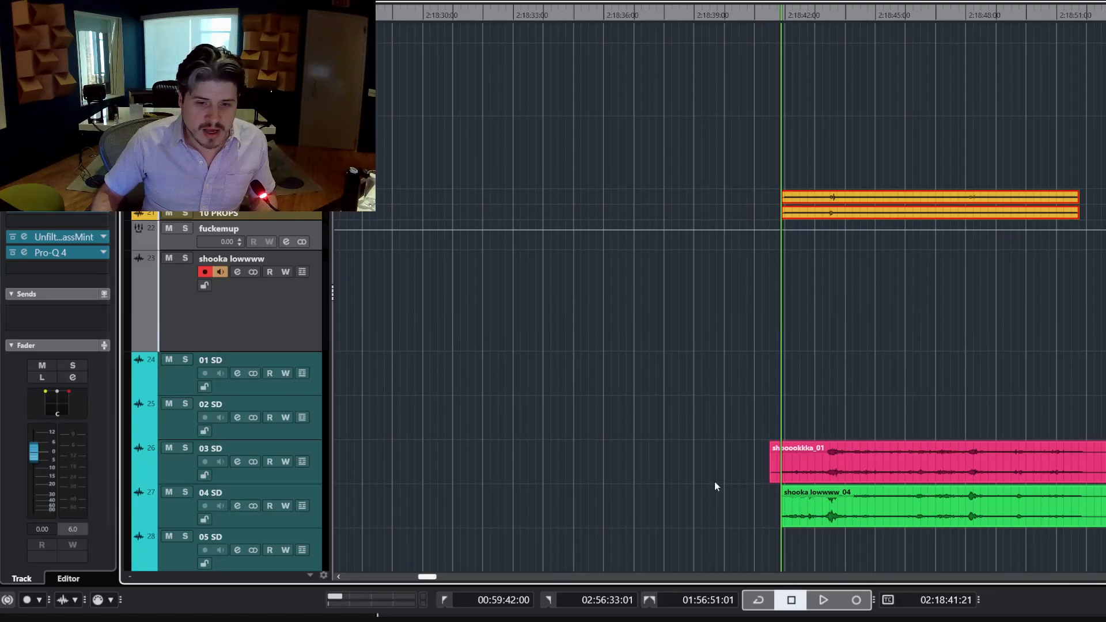
{"action": "left_click_drag", "start_coordinate": [681, 462], "coordinate": [785, 511]}
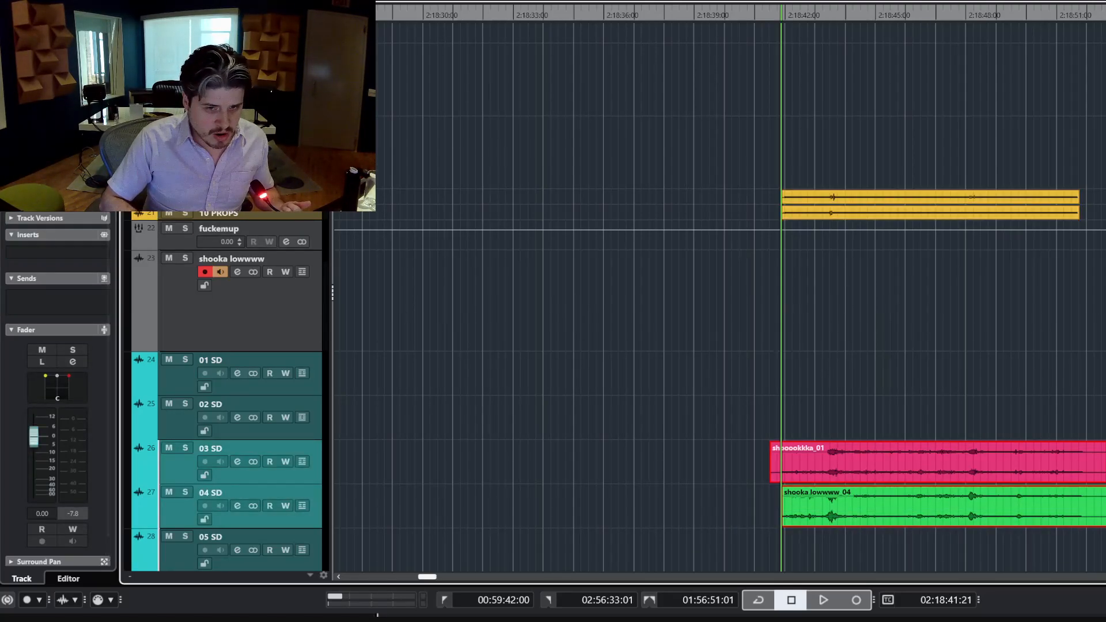
{"action": "key", "text": "s"}
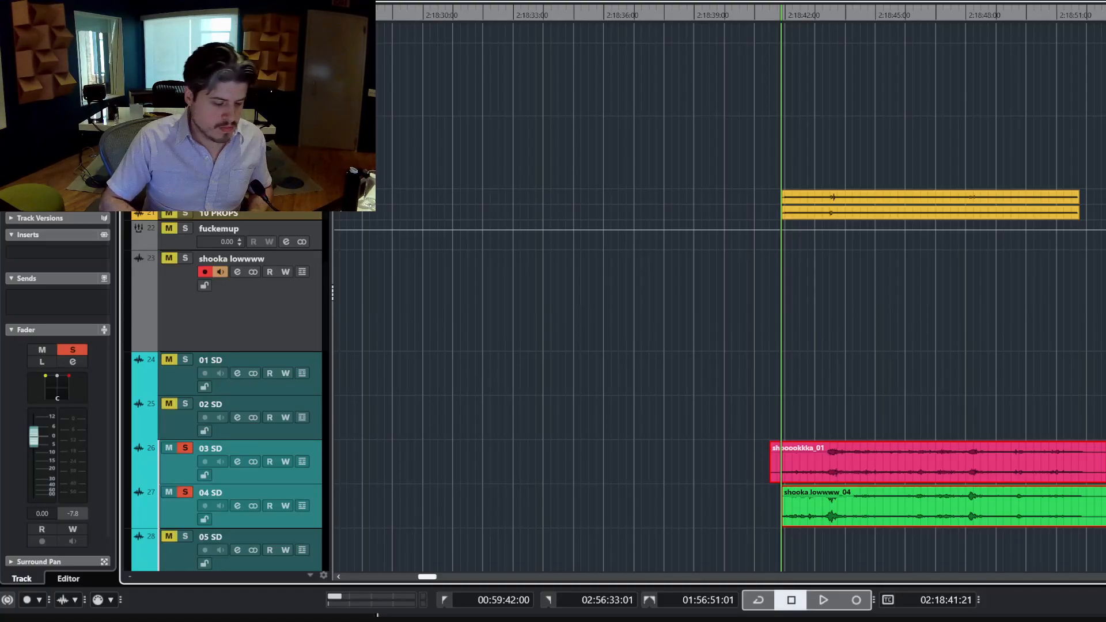
{"action": "key", "text": "space"}
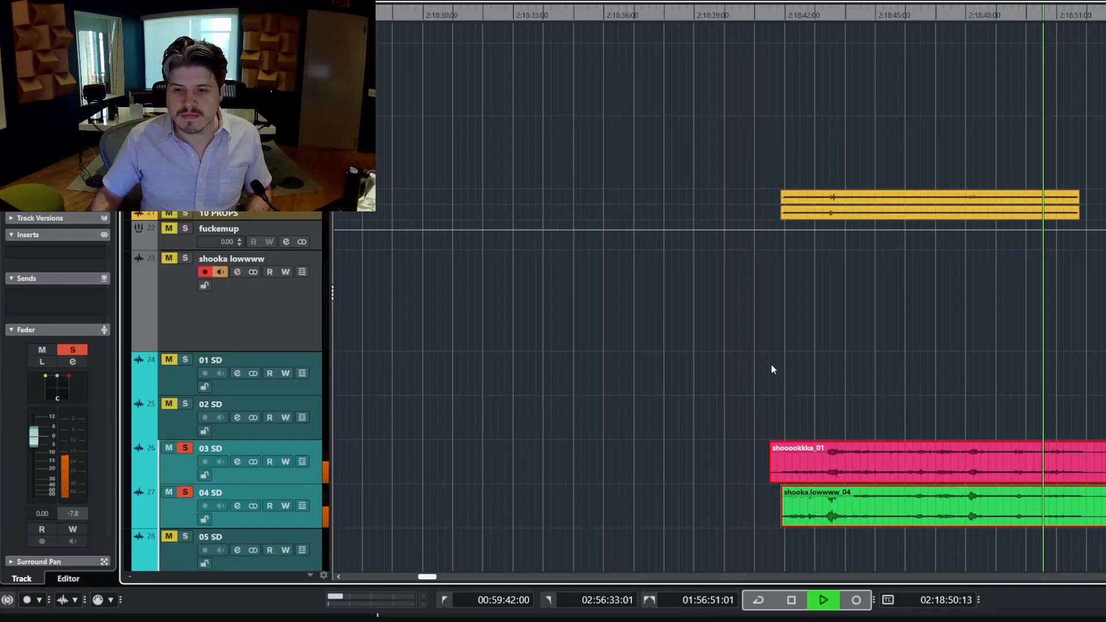
{"action": "key", "text": "space"}
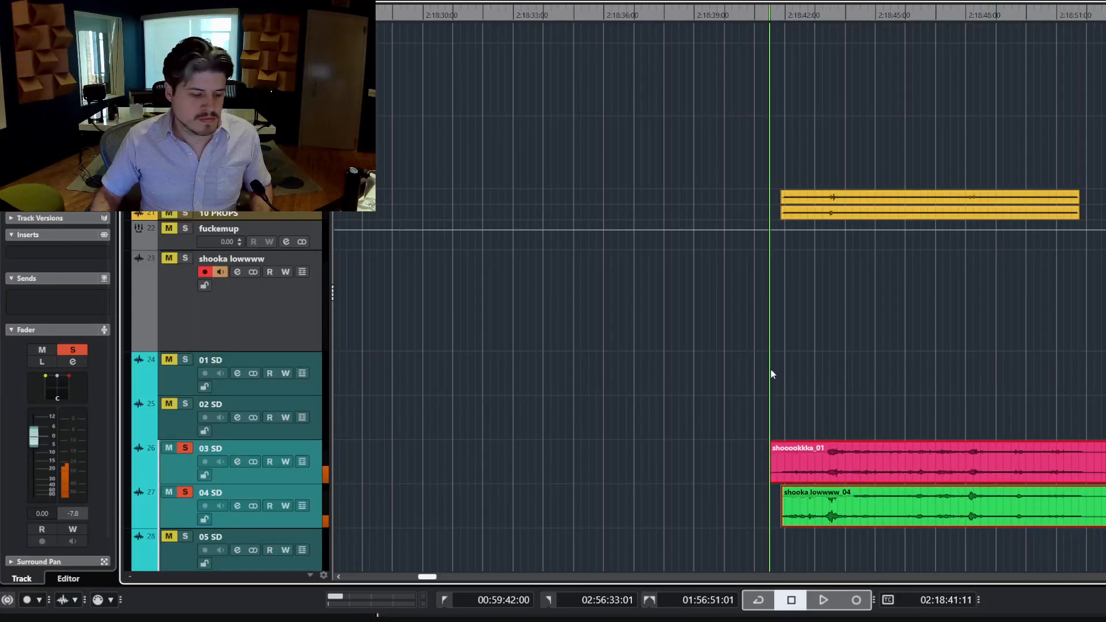